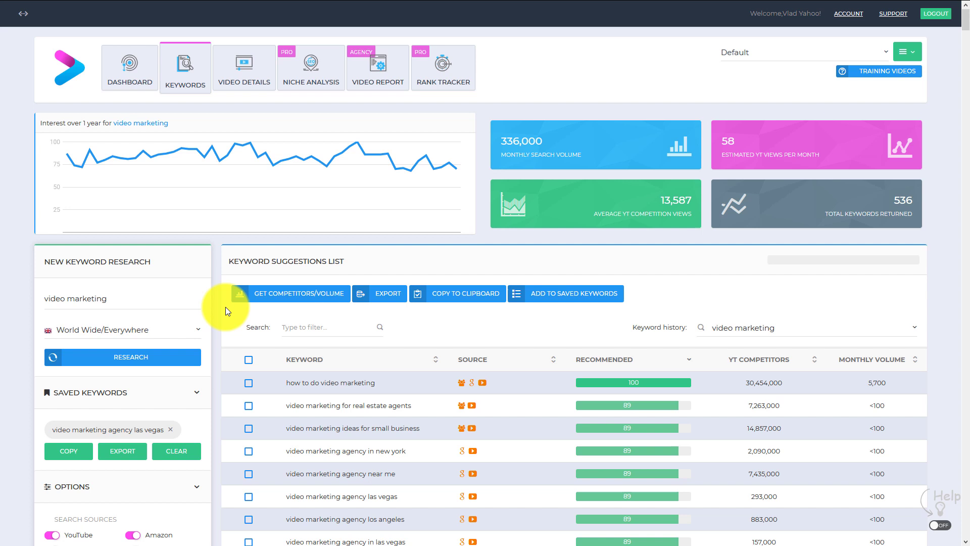
pyautogui.scroll(-1, 305, 247)
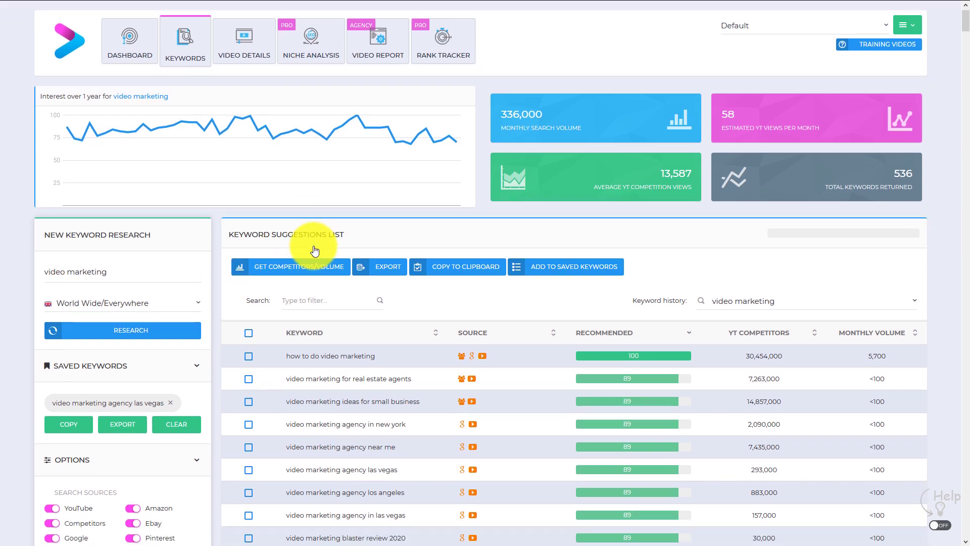
pyautogui.scroll(1, 371, 231)
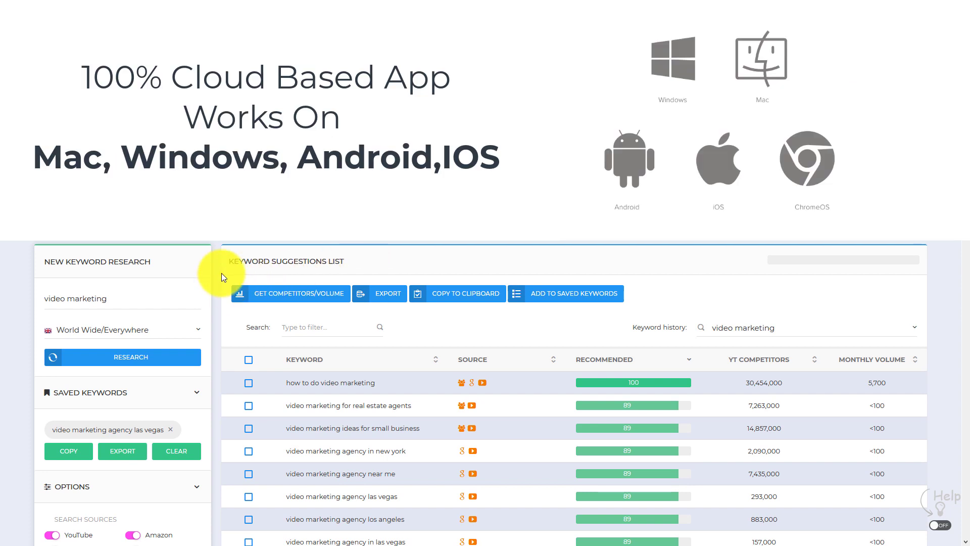
pyautogui.scroll(-2, 229, 275)
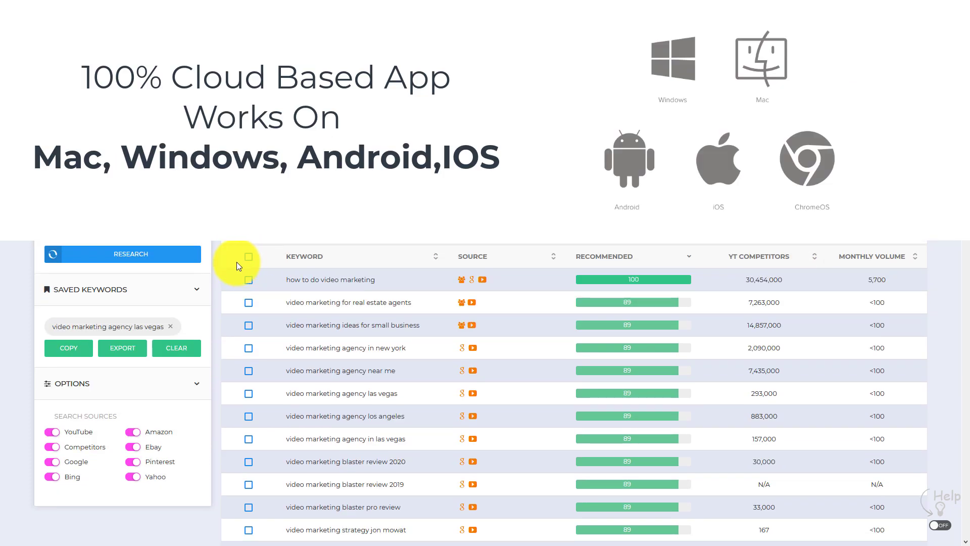
pyautogui.scroll(1, 236, 261)
pyautogui.scroll(1, 230, 255)
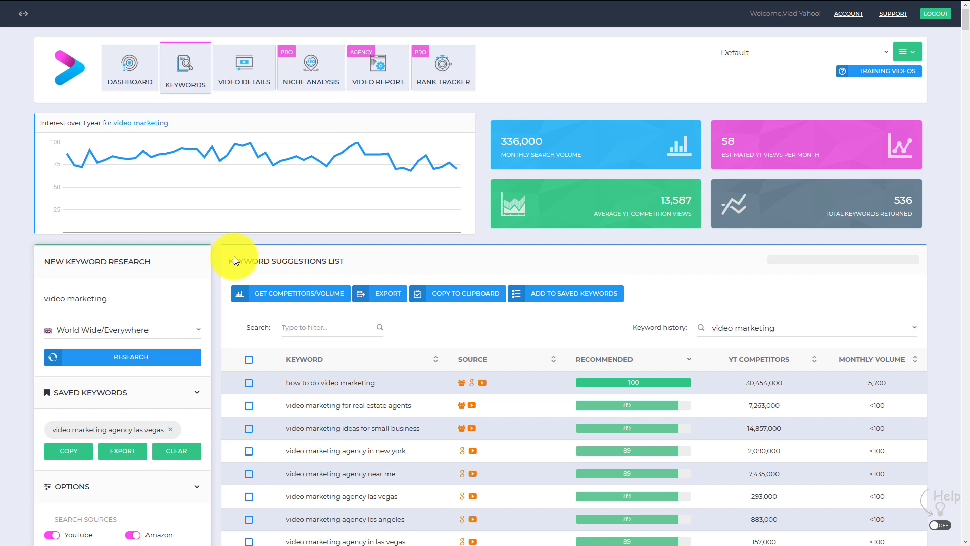
pyautogui.scroll(-4, 234, 256)
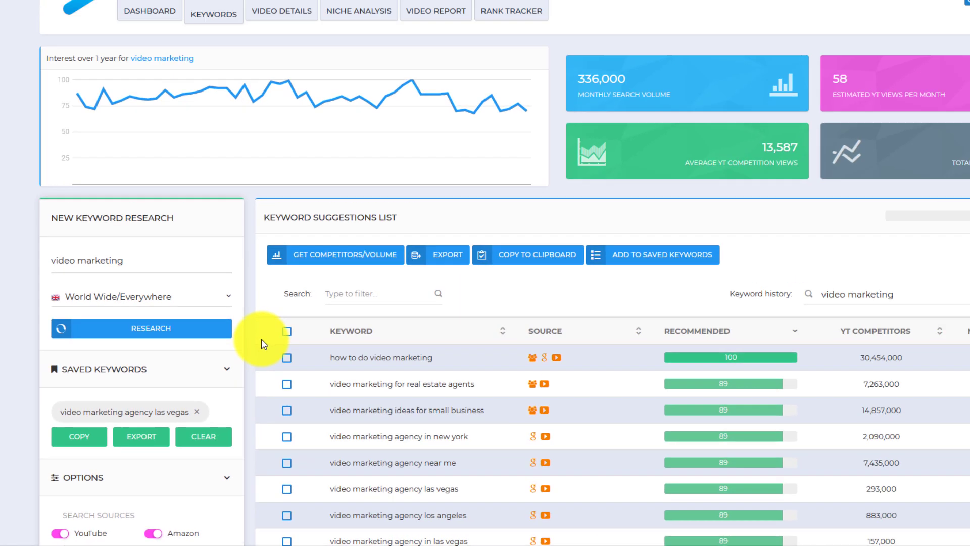
pyautogui.moveTo(961, 60)
pyautogui.mouseDown()
pyautogui.moveTo(962, 189)
pyautogui.moveTo(963, 19)
pyautogui.mouseUp()
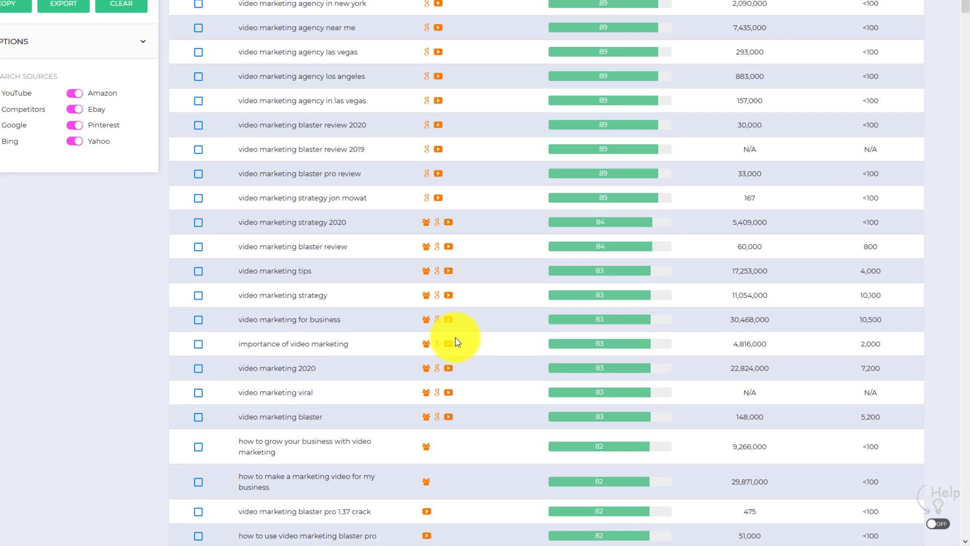
pyautogui.scroll(-5, 456, 338)
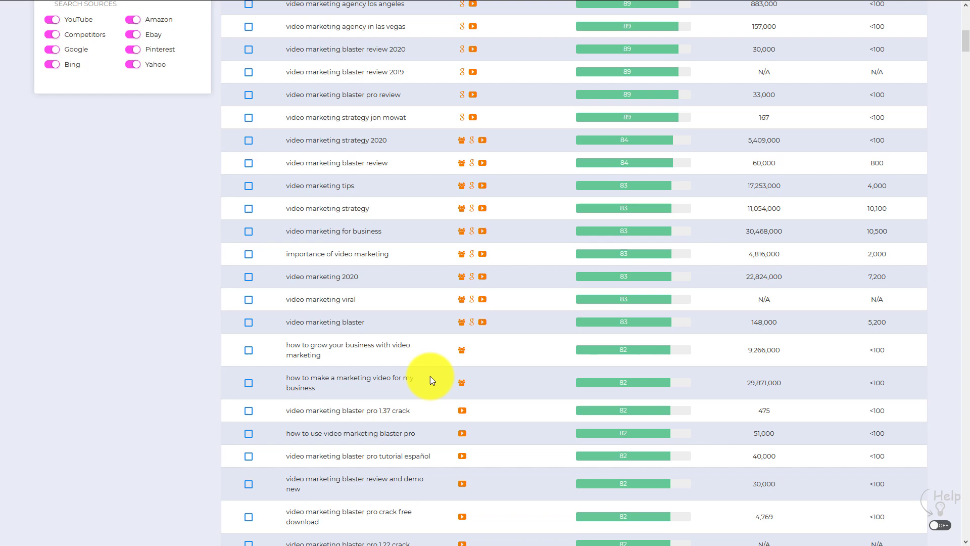
pyautogui.scroll(-3, 430, 376)
# Tick the 'video marketing blaster pro 1.37 crack' keyword row.
pyautogui.click(249, 308)
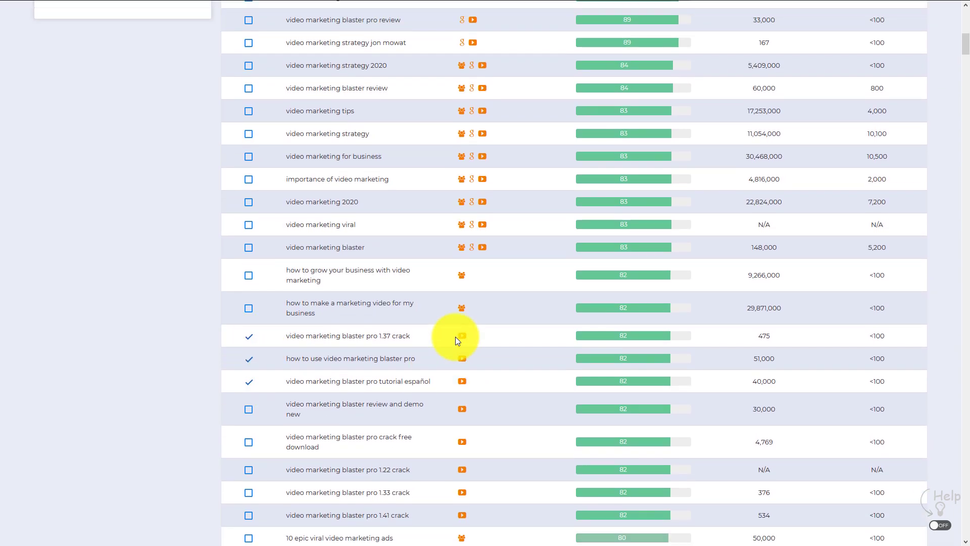
pyautogui.scroll(10, 456, 336)
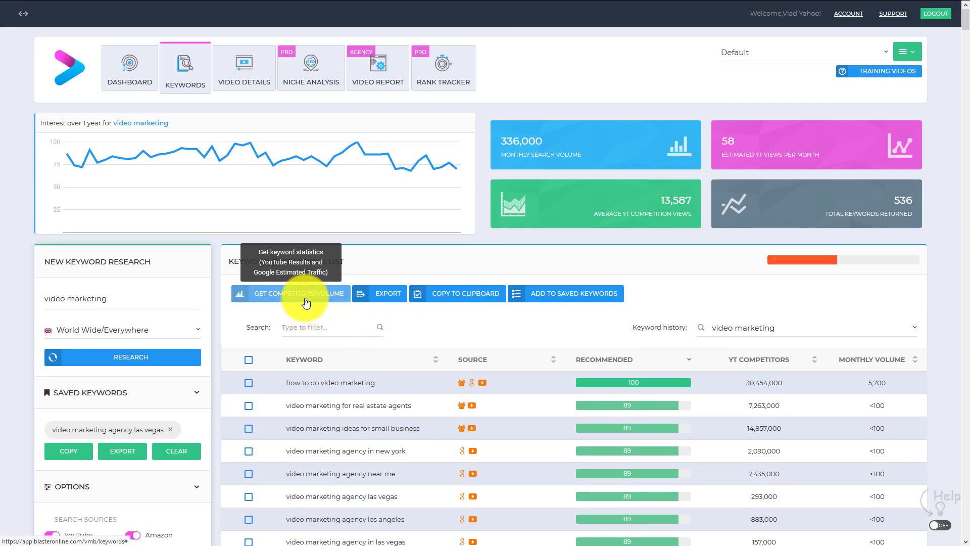
pyautogui.scroll(-3, 732, 215)
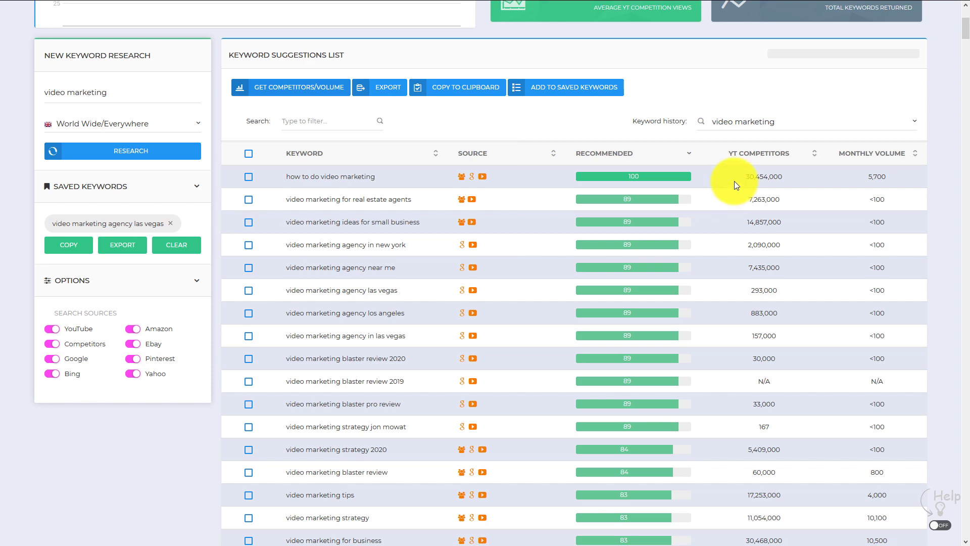
pyautogui.scroll(-3, 863, 205)
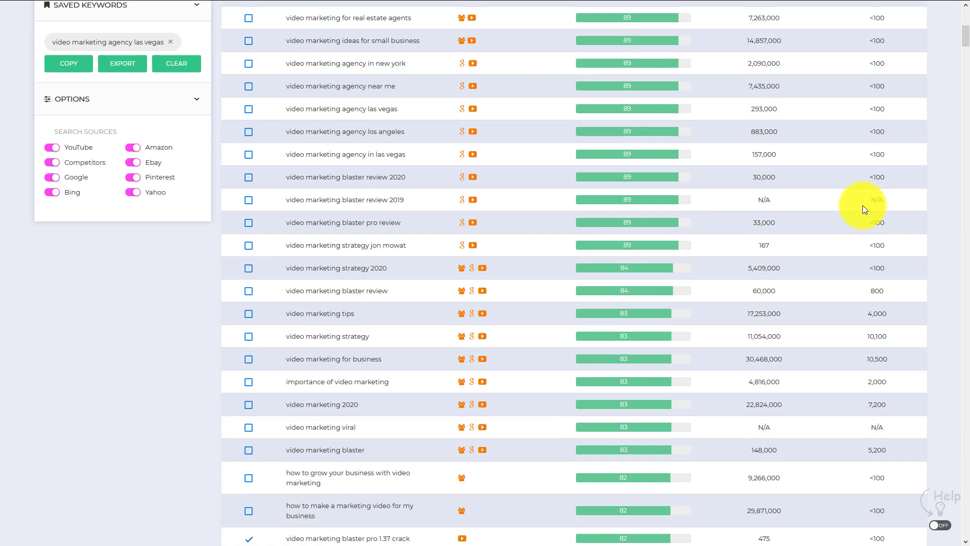
pyautogui.scroll(-3, 863, 206)
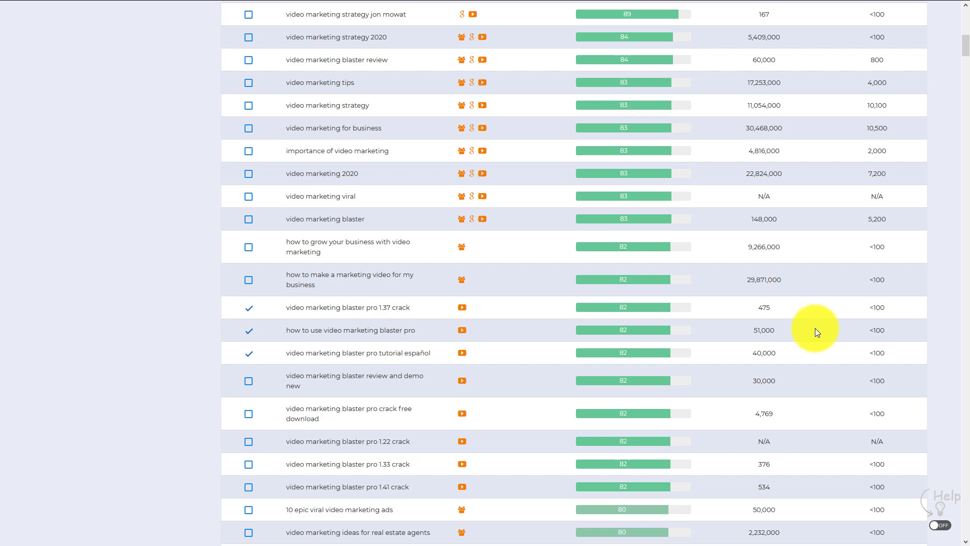
pyautogui.scroll(5, 787, 318)
pyautogui.scroll(5, 658, 338)
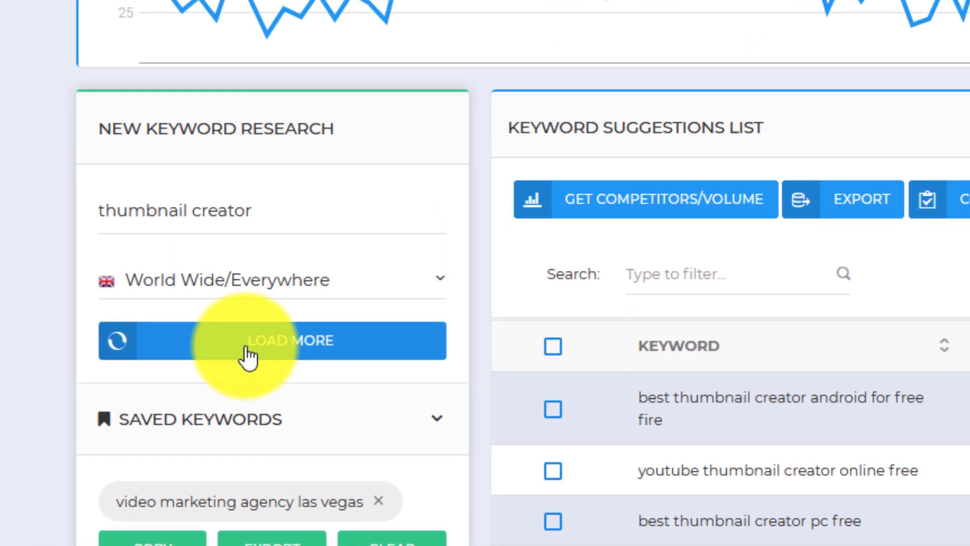
# Load more thumbnail creator suggestions, adding YouTube views and competition stats.
pyautogui.click(251, 353)
pyautogui.moveTo(965, 151)
pyautogui.mouseDown()
pyautogui.moveTo(961, 464)
pyautogui.moveTo(965, 46)
pyautogui.mouseUp()
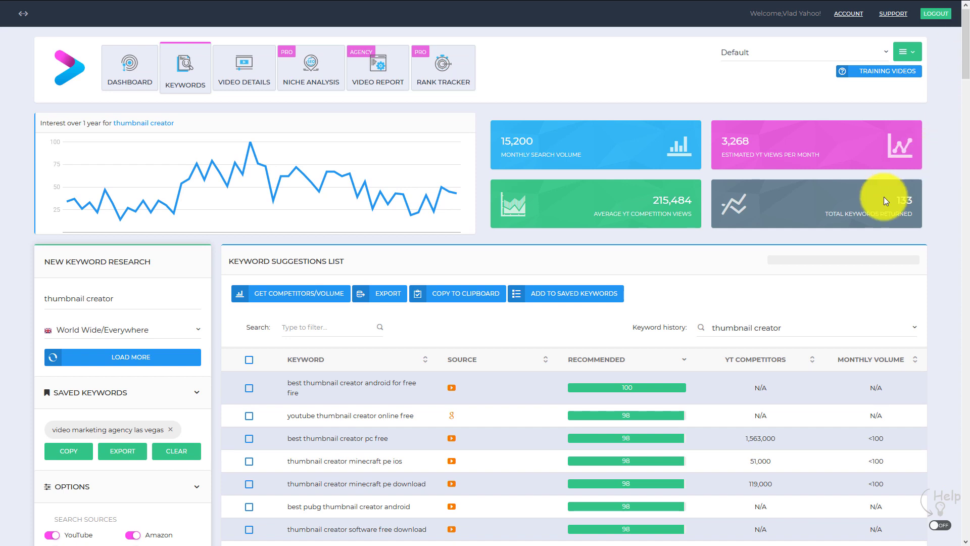
pyautogui.scroll(-2, 194, 347)
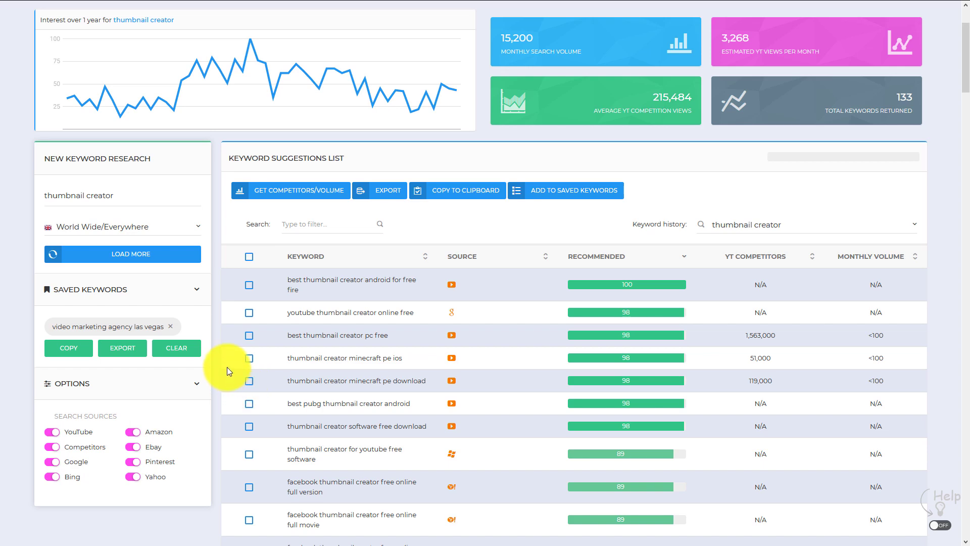
pyautogui.scroll(3, 227, 367)
pyautogui.scroll(3, 227, 368)
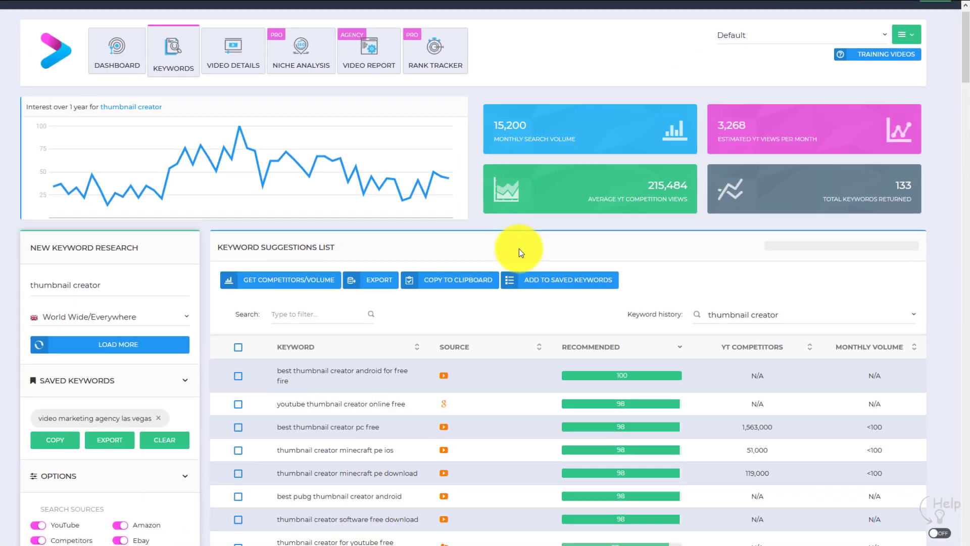
pyautogui.scroll(-5, 519, 248)
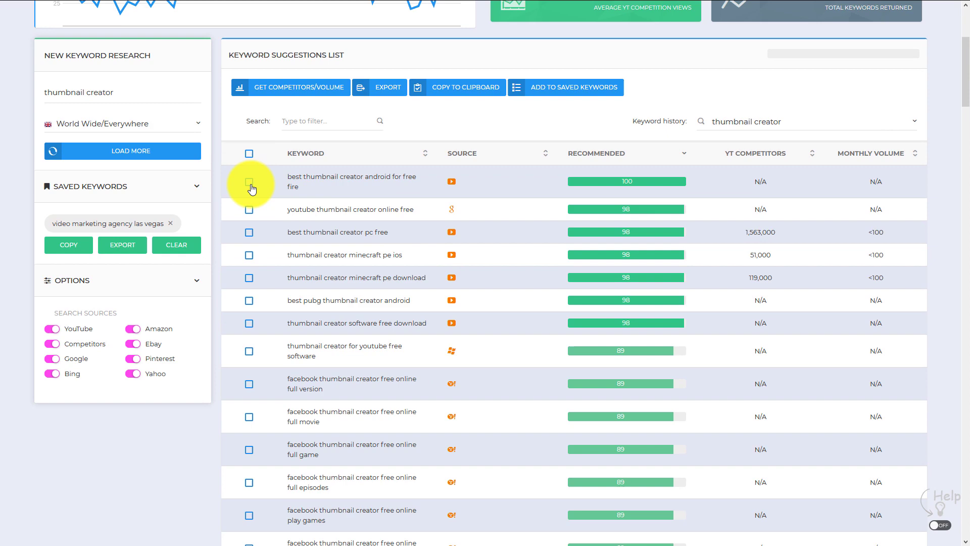
# Save 'best thumbnail creator android for free fire' and 'youtube thumbnail creator online free'.
pyautogui.click(251, 183)
pyautogui.click(250, 210)
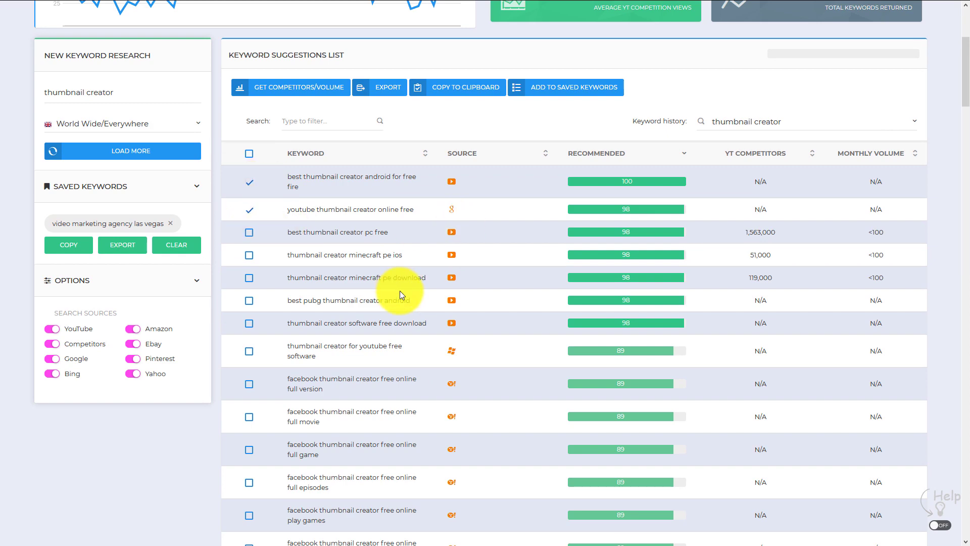
pyautogui.scroll(3, 400, 291)
pyautogui.click(565, 241)
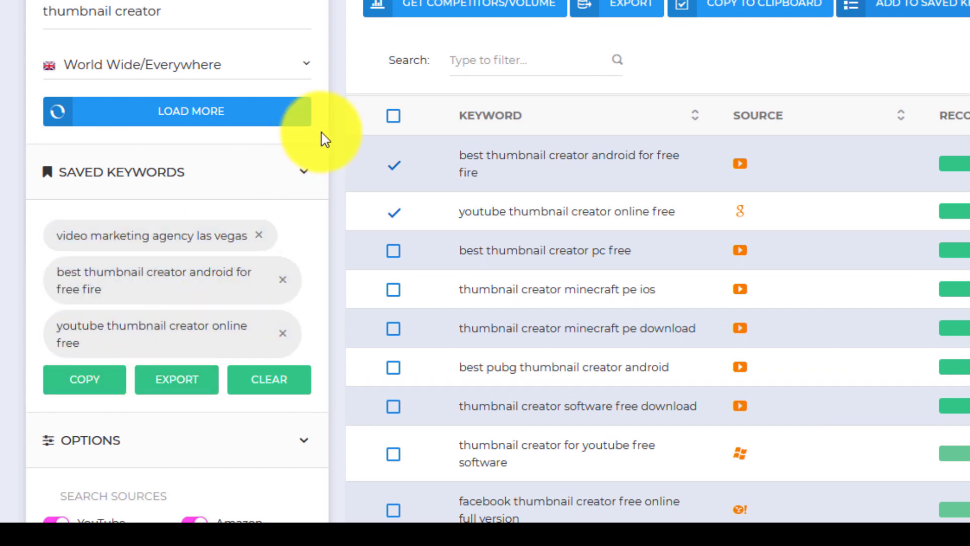
pyautogui.scroll(3, 357, 121)
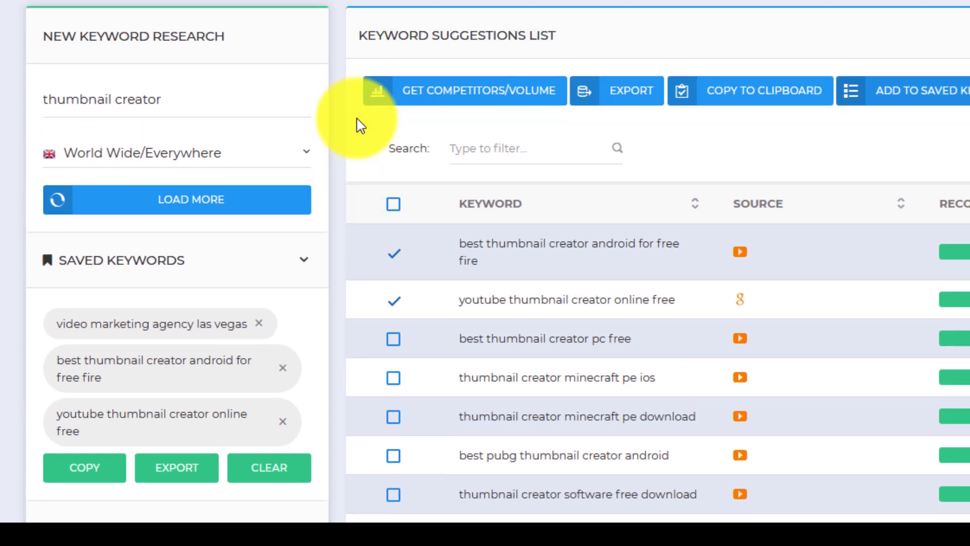
pyautogui.scroll(-3, 358, 140)
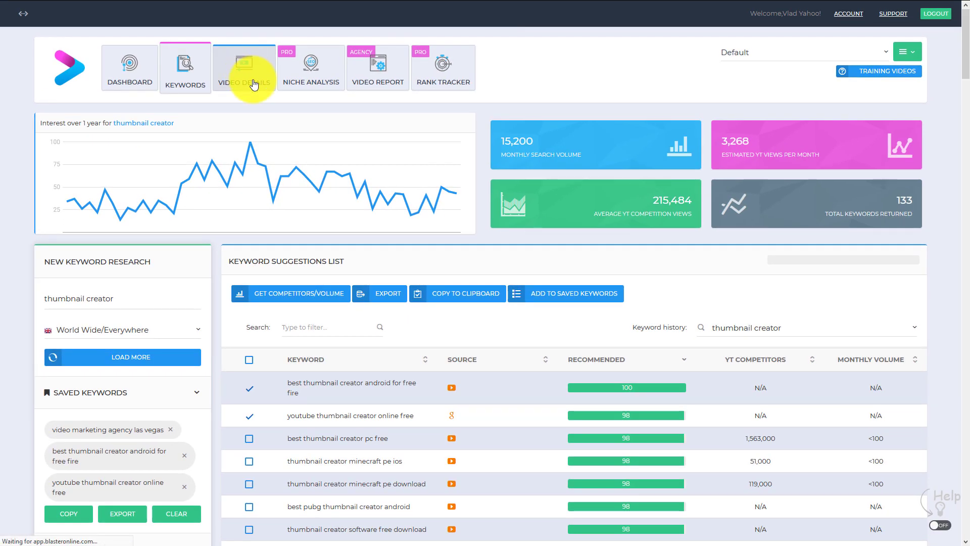
# Start new video details with main keywords 'video marketing, thumbnail creation'.
pyautogui.click(251, 76)
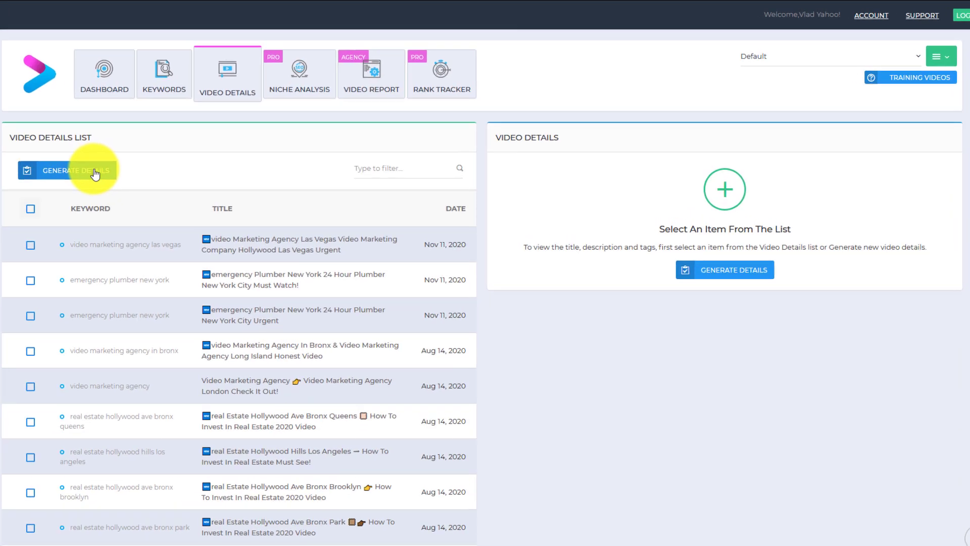
pyautogui.click(95, 173)
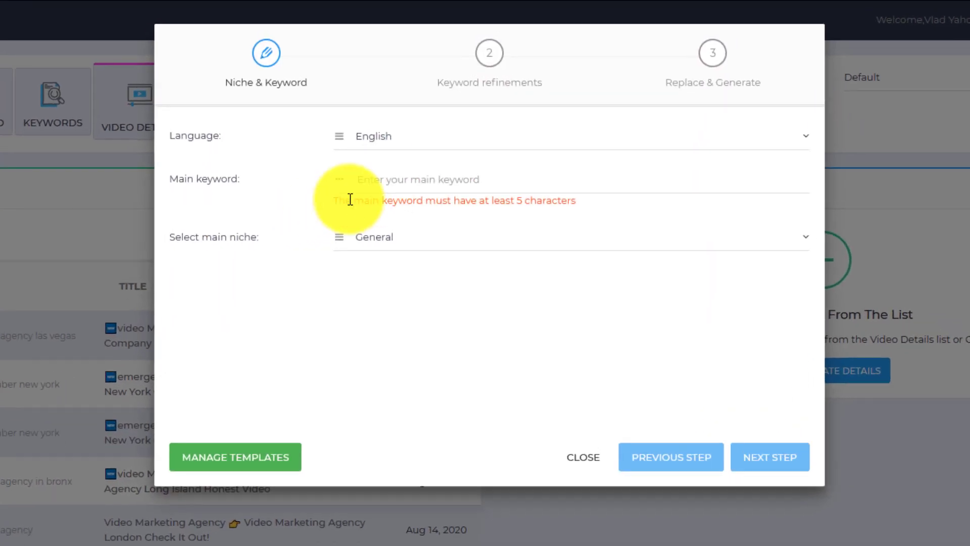
pyautogui.click(390, 189)
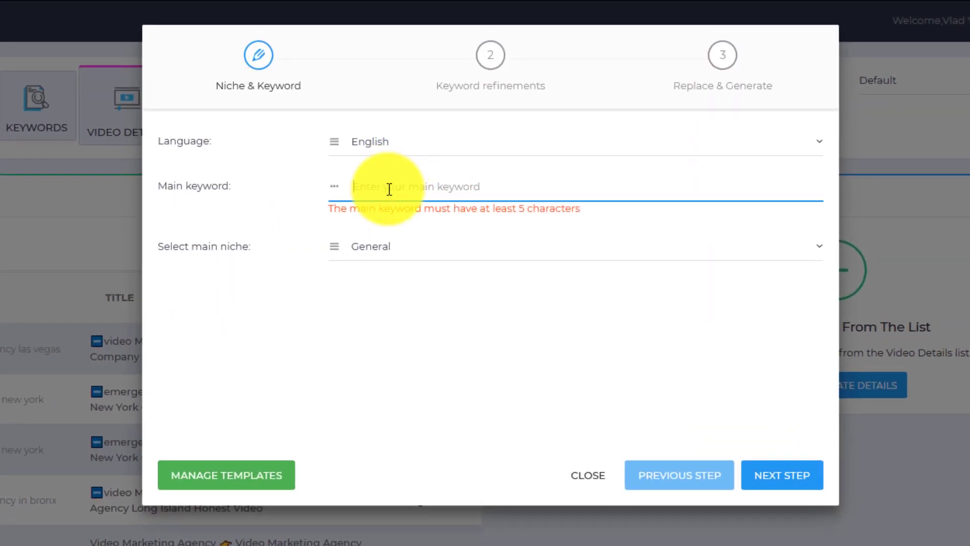
pyautogui.write('video marketing, ')
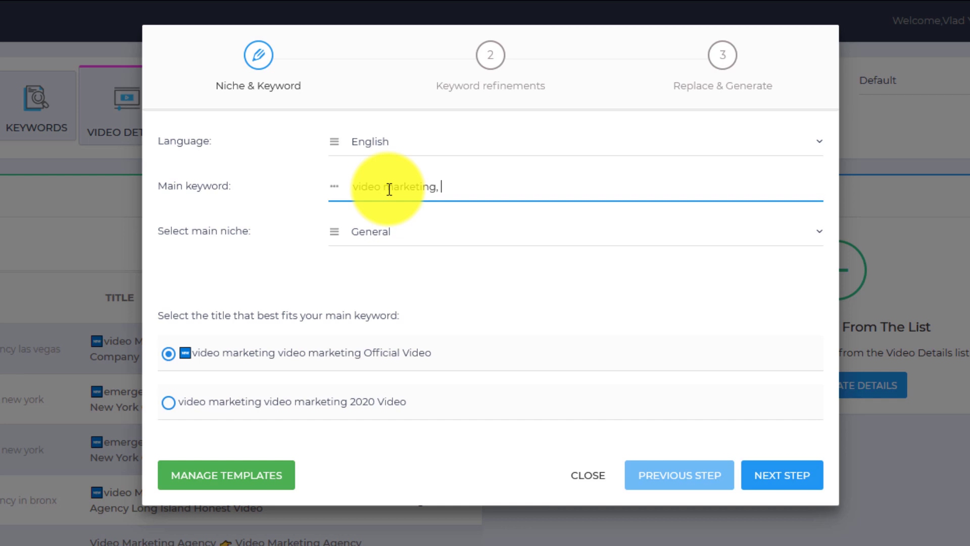
pyautogui.write('thumbnail creation')
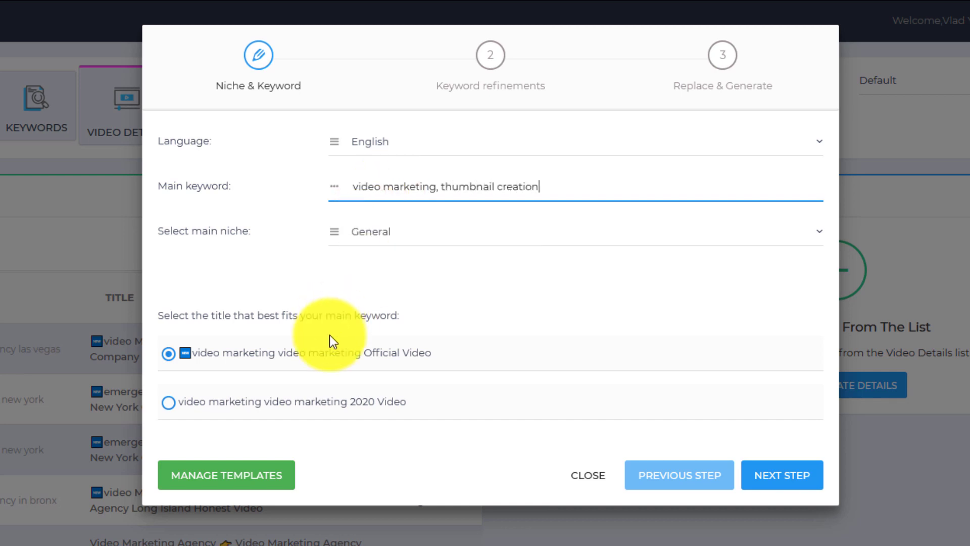
pyautogui.moveTo(576, 187); pyautogui.dragTo(445, 189)
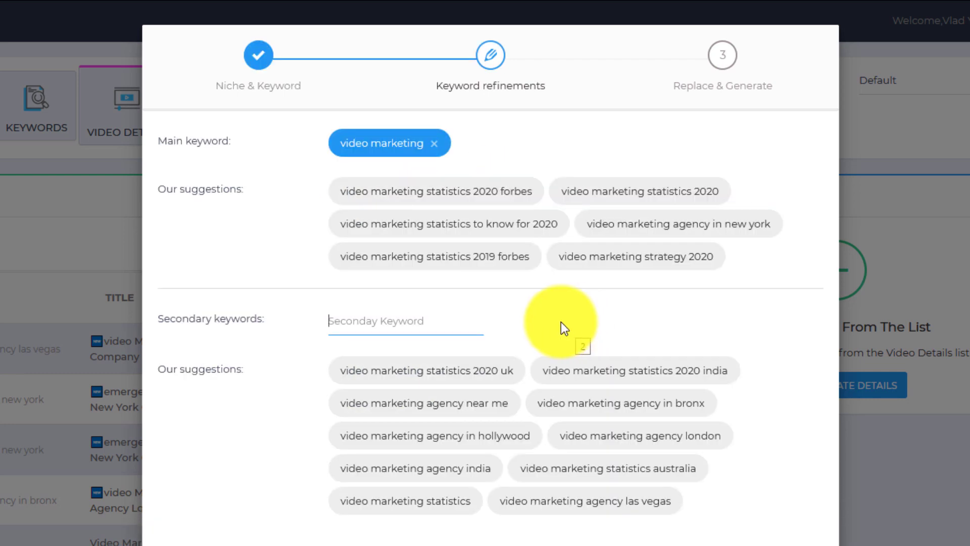
# Add five secondary keywords like 'video marketing statistics 2020 uk' and 'agency near me', then continue.
pyautogui.click(519, 373)
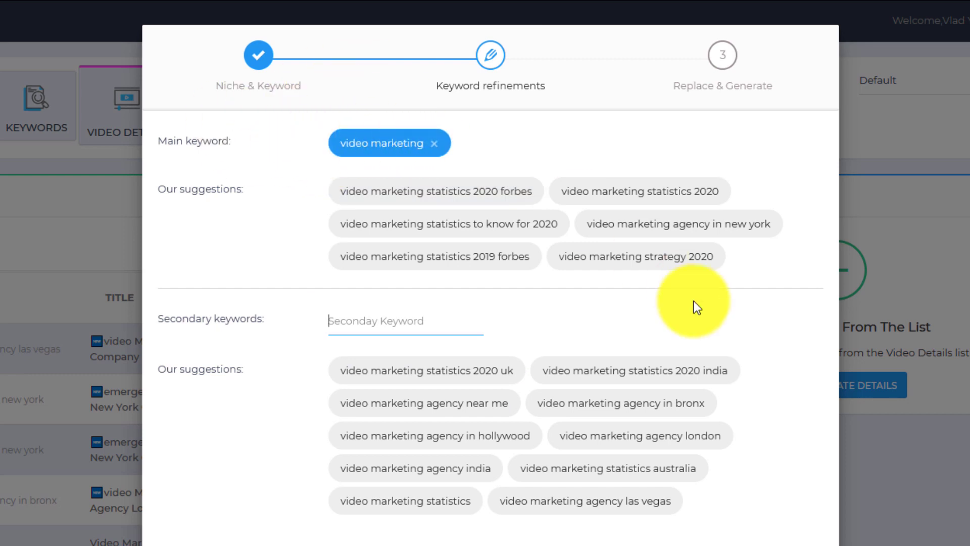
pyautogui.click(470, 370)
pyautogui.click(607, 402)
pyautogui.click(451, 410)
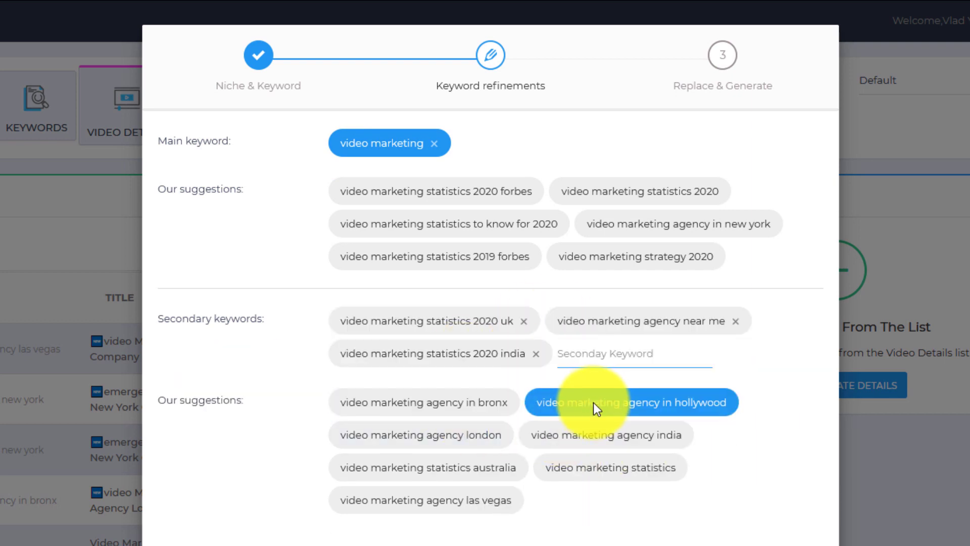
pyautogui.click(602, 432)
pyautogui.click(469, 440)
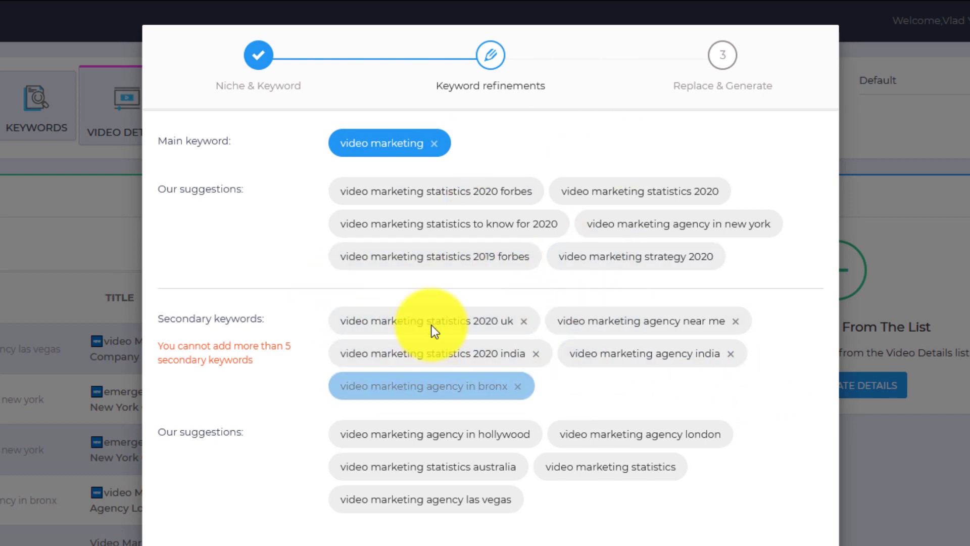
pyautogui.click(789, 534)
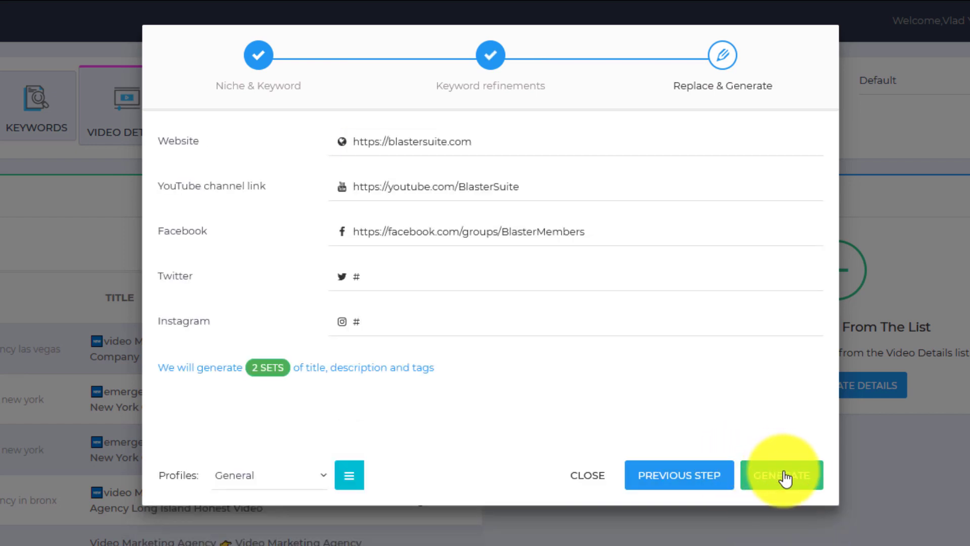
# Generate and confirm the two new video details.
pyautogui.click(787, 477)
pyautogui.click(459, 487)
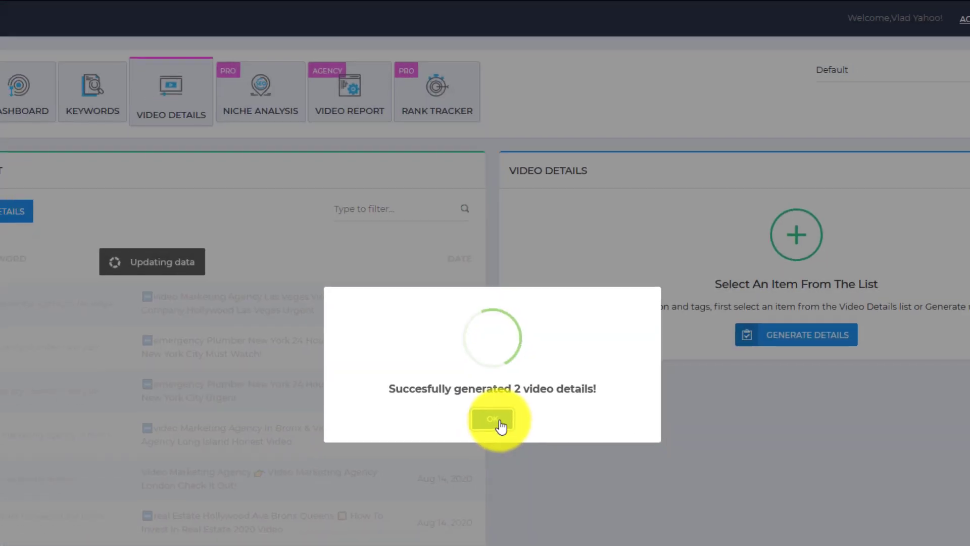
pyautogui.click(499, 421)
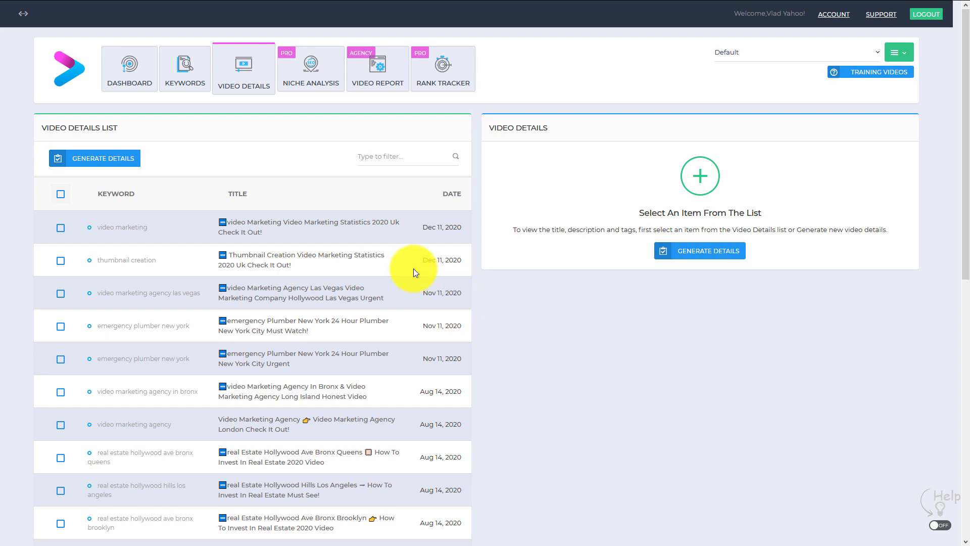
# Swap a 'video marketing' description paragraph for its second alternative wording.
pyautogui.click(303, 237)
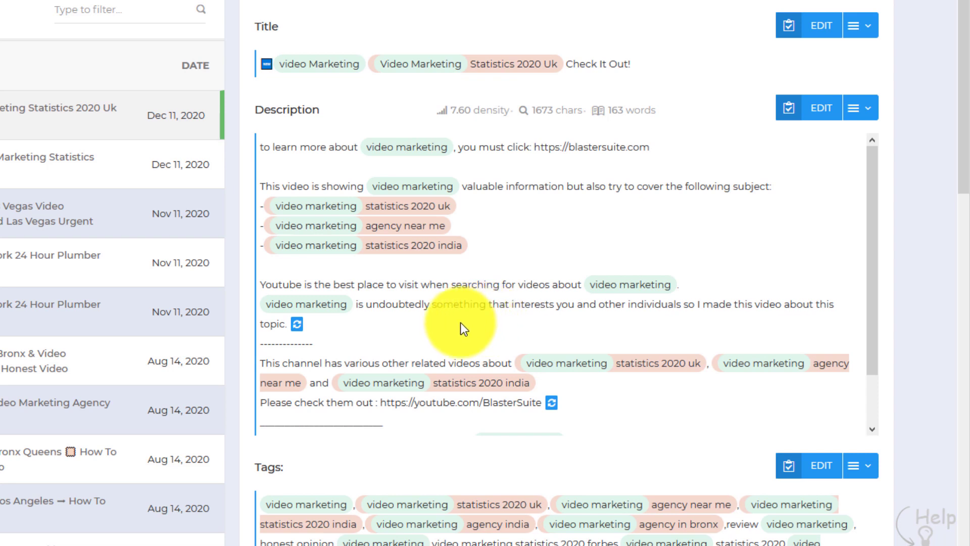
pyautogui.click(297, 324)
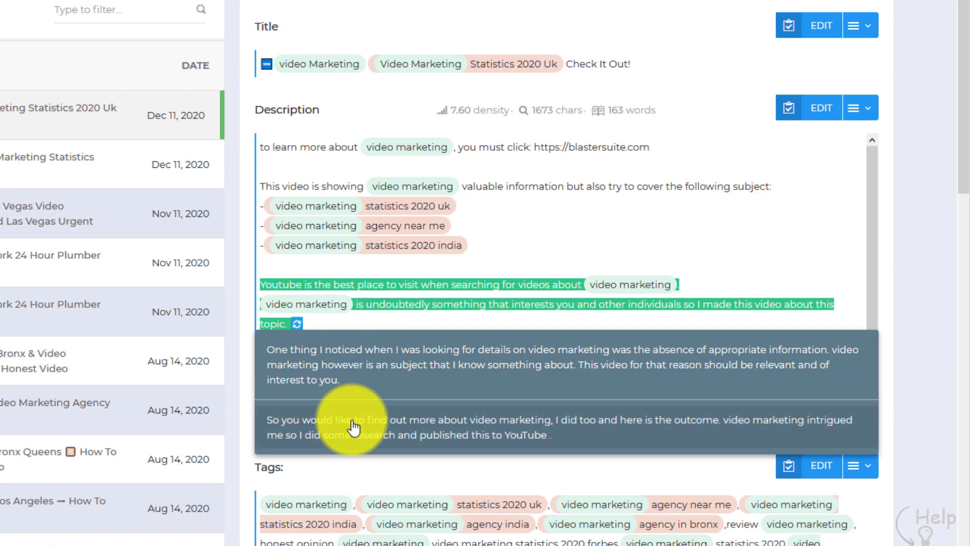
pyautogui.click(395, 434)
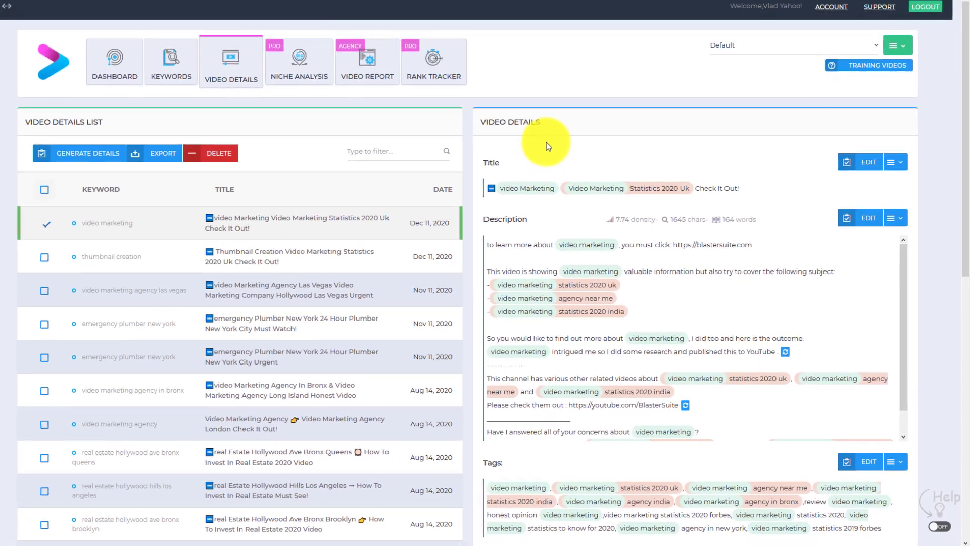
pyautogui.click(103, 158)
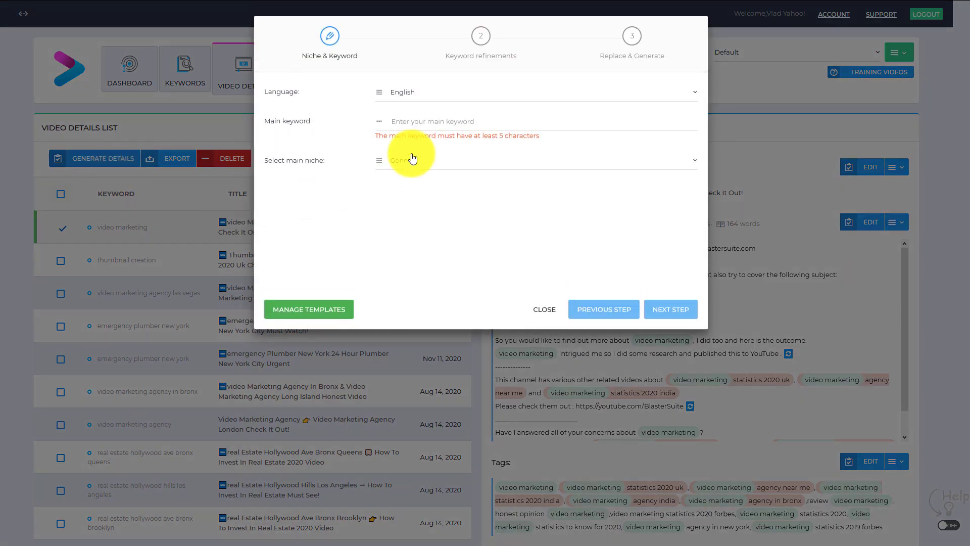
pyautogui.click(409, 160)
pyautogui.click(418, 217)
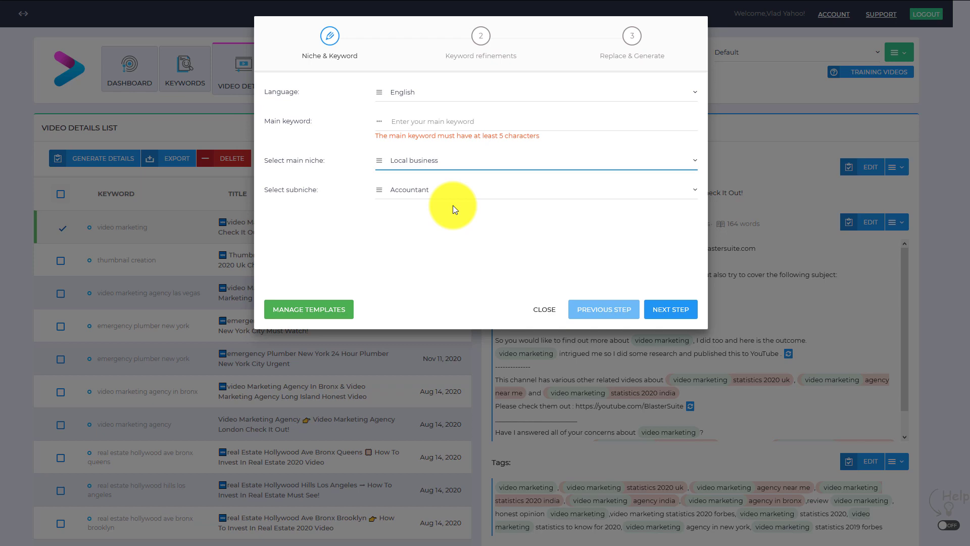
pyautogui.click(455, 190)
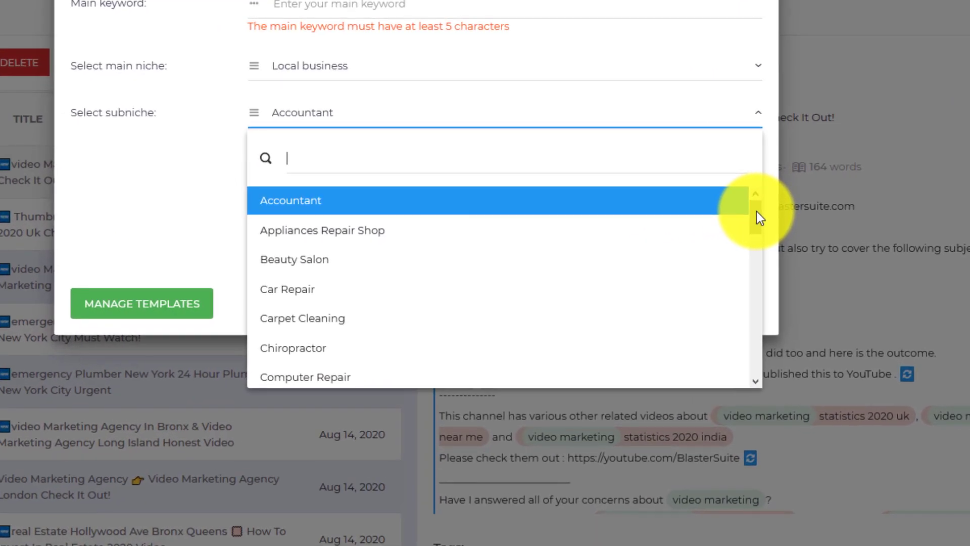
pyautogui.moveTo(693, 244); pyautogui.dragTo(692, 253)
pyautogui.moveTo(756, 234); pyautogui.dragTo(749, 356)
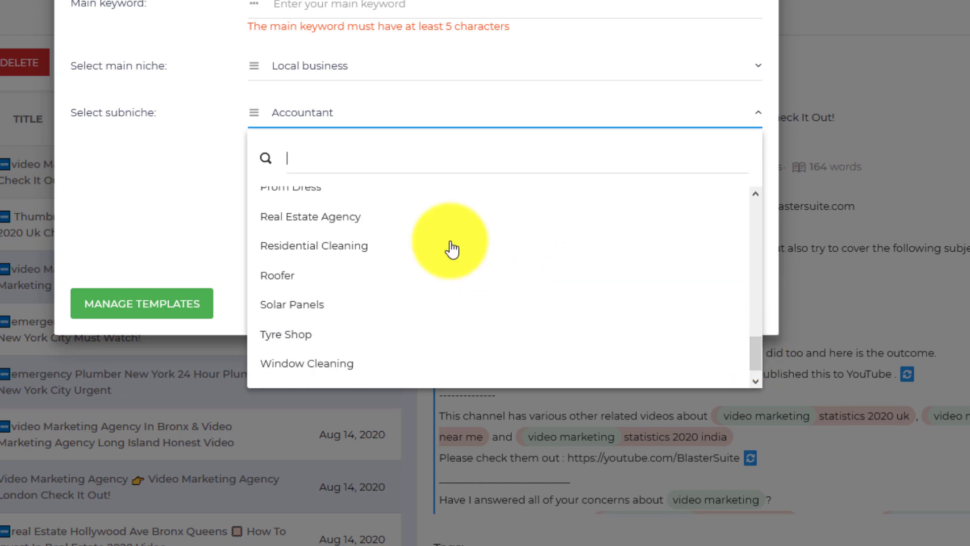
pyautogui.click(363, 218)
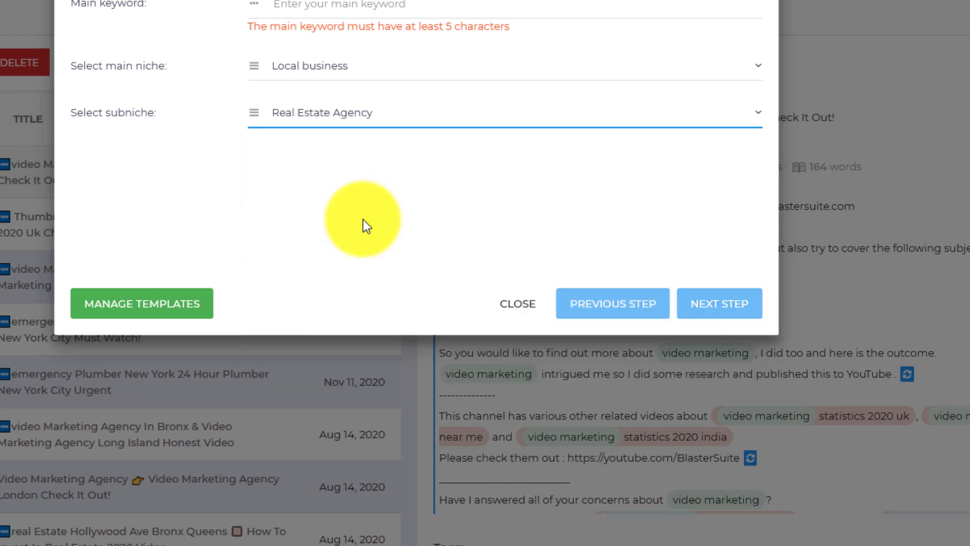
pyautogui.click(323, 6)
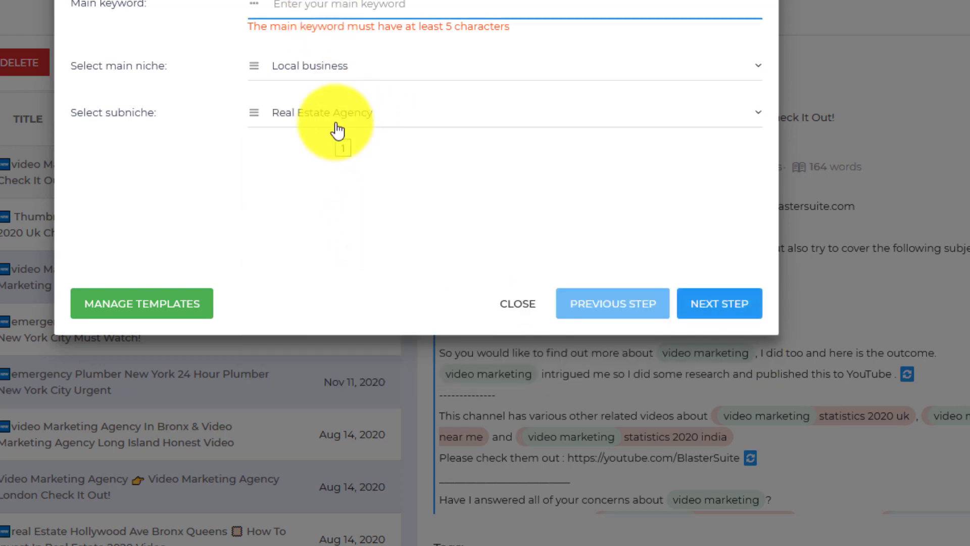
pyautogui.click(517, 304)
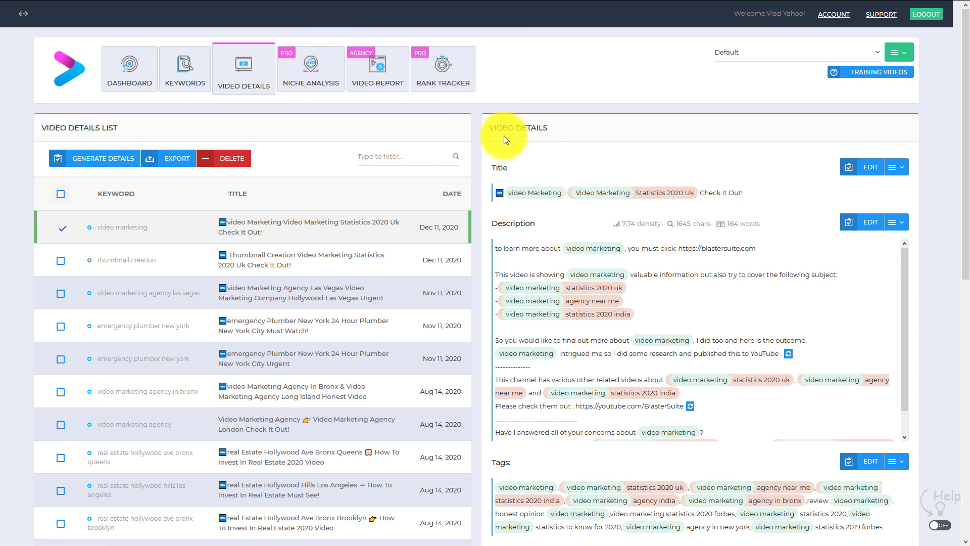
# Load the saved 'thumbnail blaster' niche analysis, then go back to the Video Details list.
pyautogui.click(434, 97)
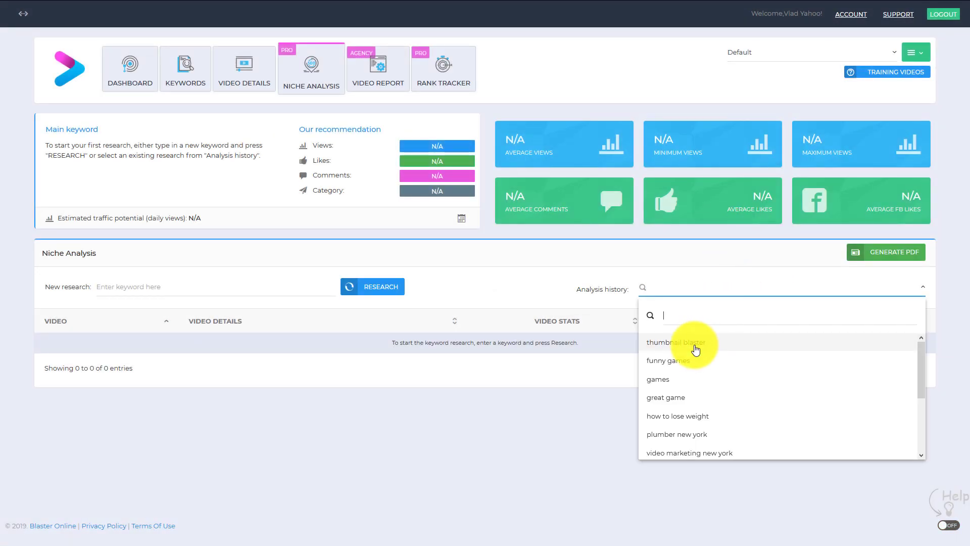
pyautogui.click(696, 339)
pyautogui.scroll(-3, 522, 293)
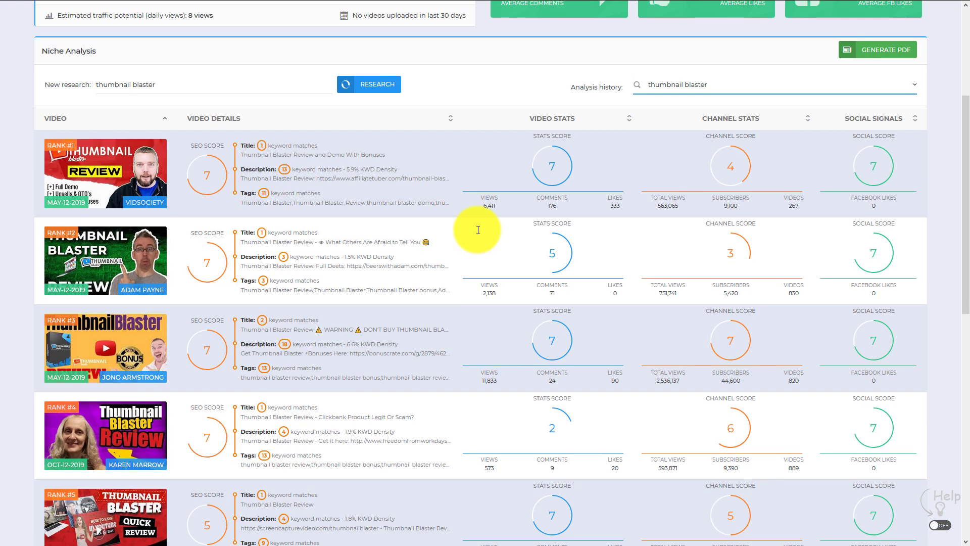
pyautogui.scroll(3, 523, 293)
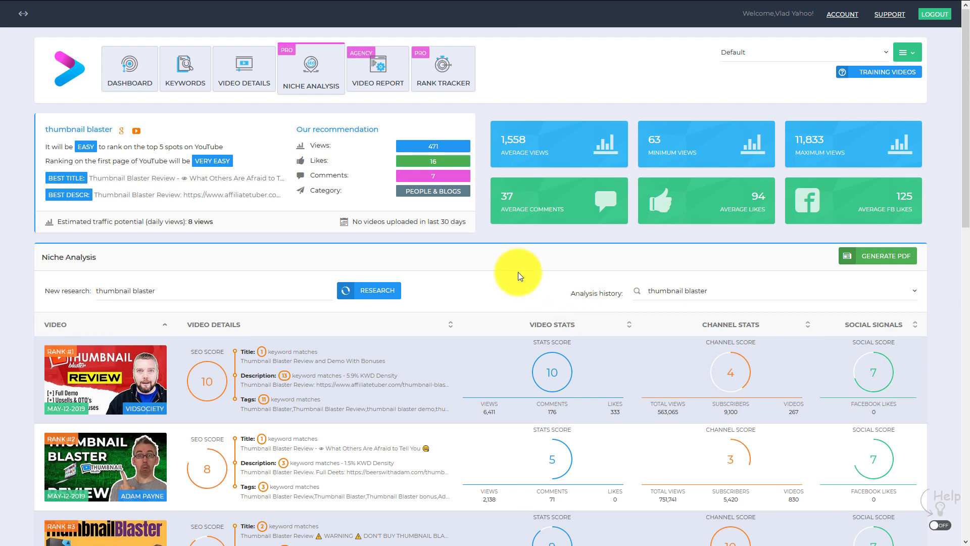
pyautogui.click(244, 72)
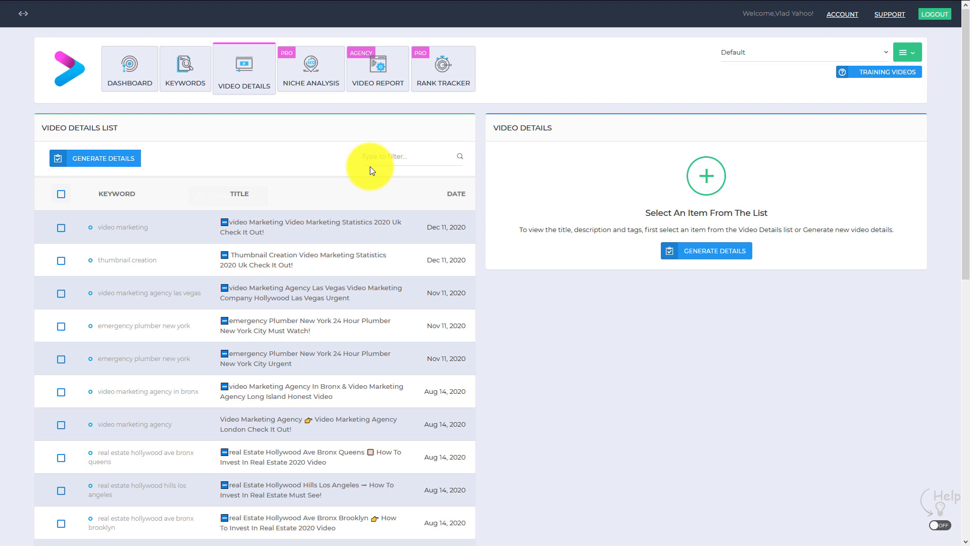